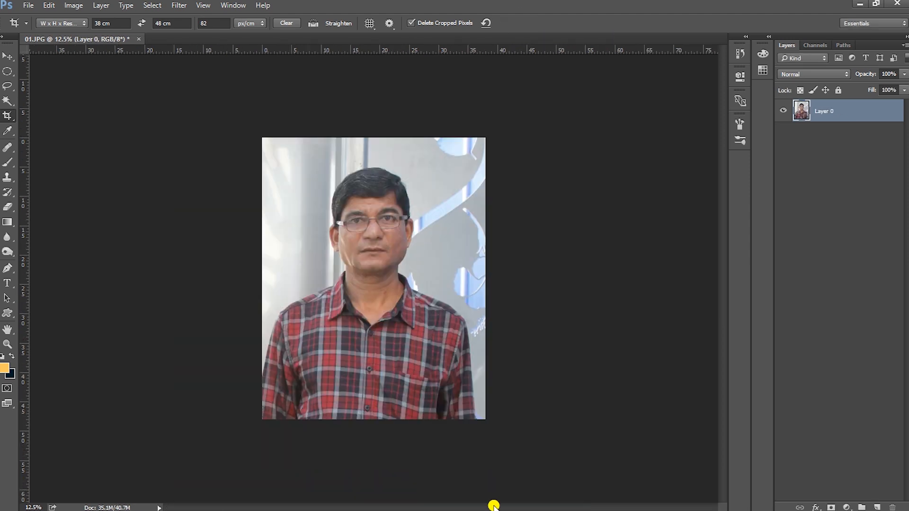
# Step: Open the cropped portrait in Save for Web and choose the JPEG Medium preset
pyautogui.click(320, 158)
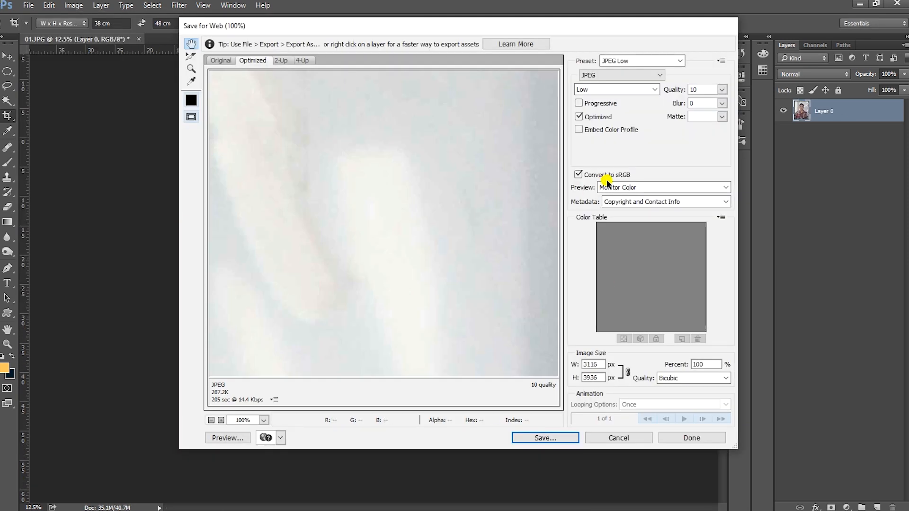
pyautogui.click(211, 420)
pyautogui.click(211, 420)
pyautogui.click(642, 61)
pyautogui.click(628, 143)
pyautogui.click(704, 93)
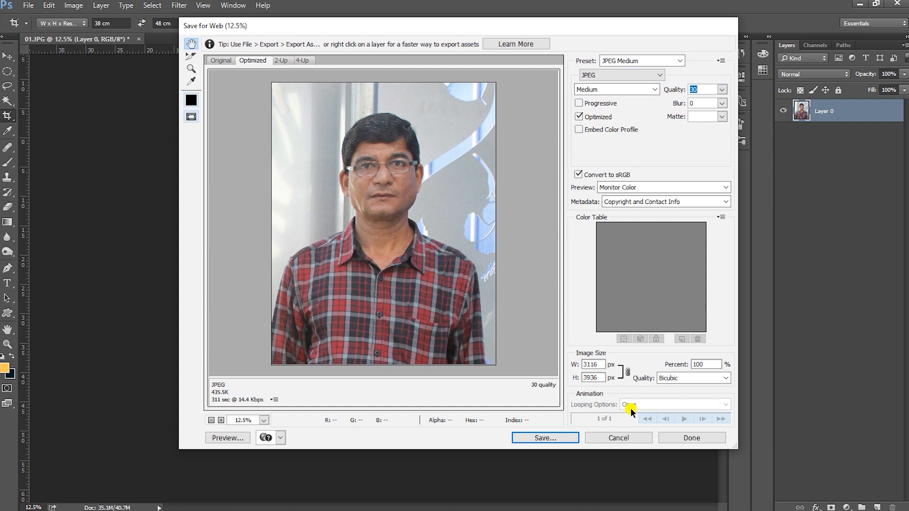
# Step: Scale the exported image to 10 percent of its size and check the preview at 66.7%
pyautogui.doubleClick(706, 364)
pyautogui.write('3')
pyautogui.doubleClick(705, 364)
pyautogui.write('10')
pyautogui.click(263, 420)
pyautogui.click(267, 400)
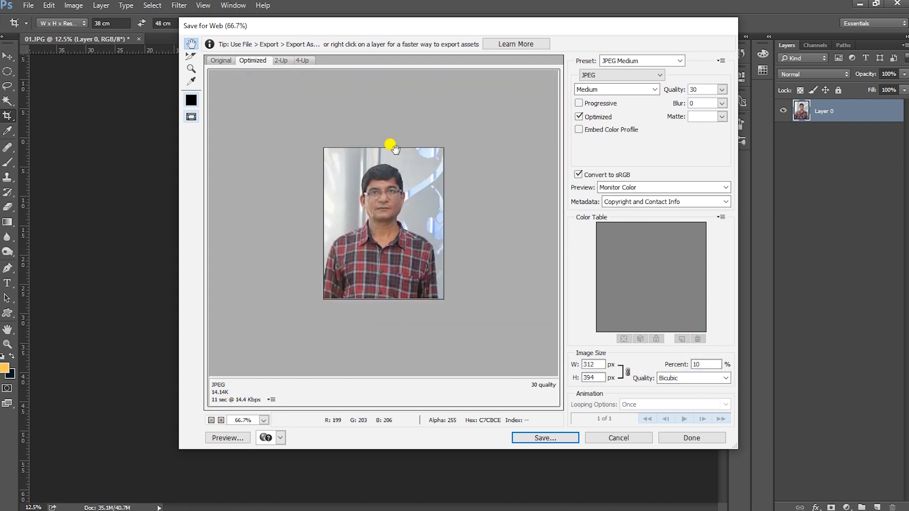
# Step: Save the optimized JPEG to the desktop under a new file name
pyautogui.click(529, 440)
pyautogui.click(212, 135)
pyautogui.write('s')
pyautogui.click(377, 266)
pyautogui.click(476, 247)
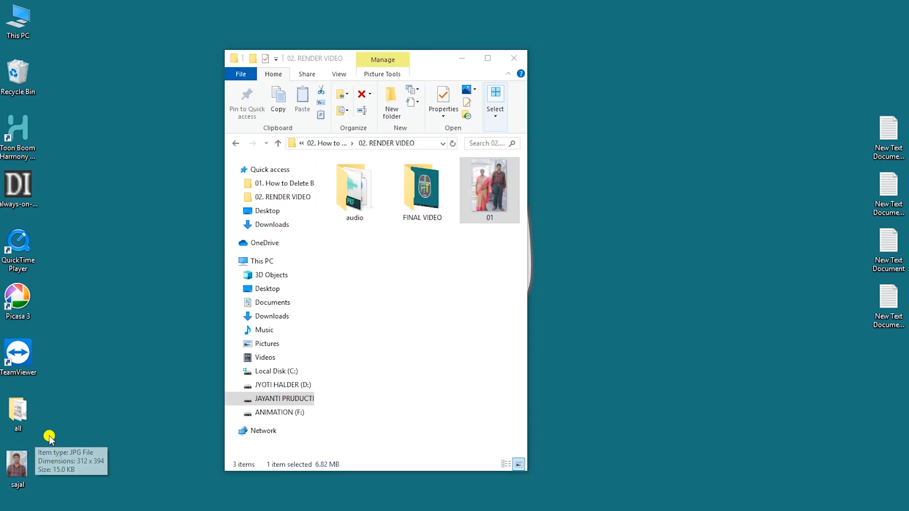
# Step: Compare the file details of the exported desktop photo with the original photo 01 and close its folder window
pyautogui.click(18, 464)
pyautogui.hotkey('alt', 'Return')
pyautogui.moveTo(49, 224); pyautogui.dragTo(599, 112)
pyautogui.click(480, 215)
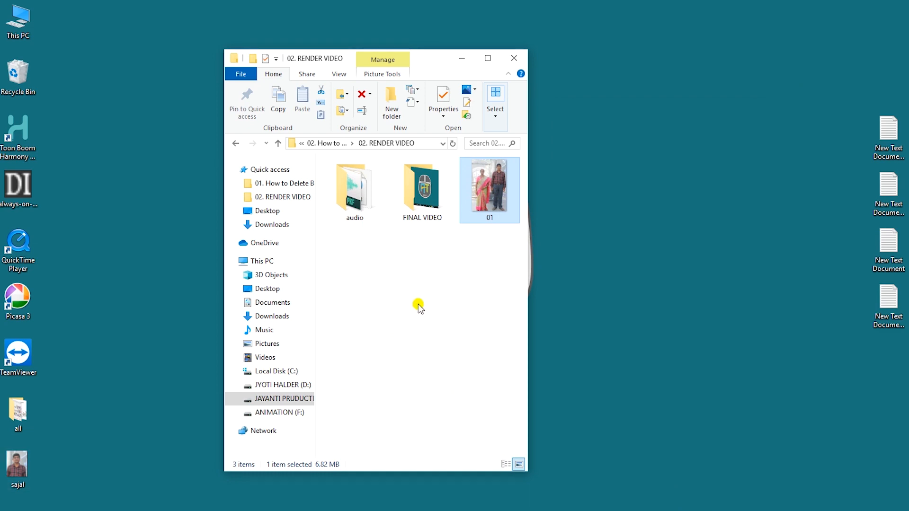
pyautogui.click(513, 58)
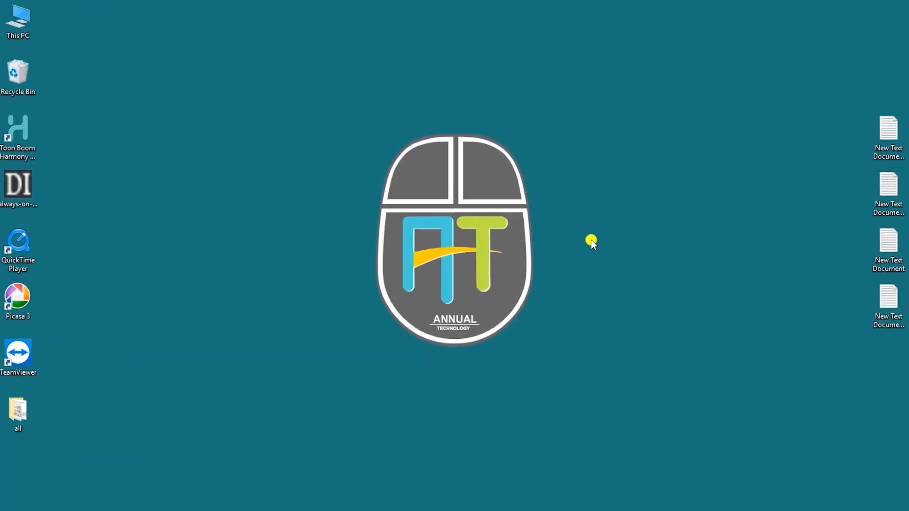
# Step: Open photo 01 from the 02. RENDER VIDEO folder in Photoshop and convert its background into Layer 0
pyautogui.moveTo(503, 510)
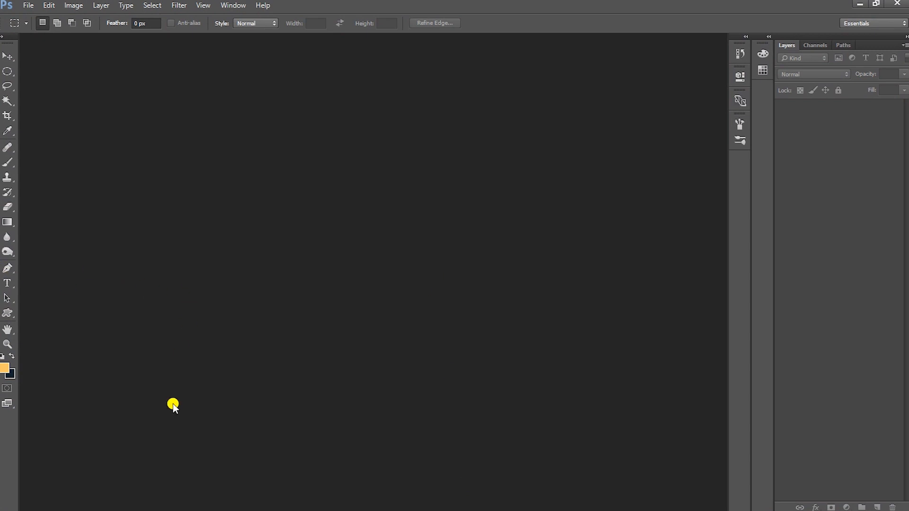
pyautogui.click(860, 5)
pyautogui.moveTo(685, 506)
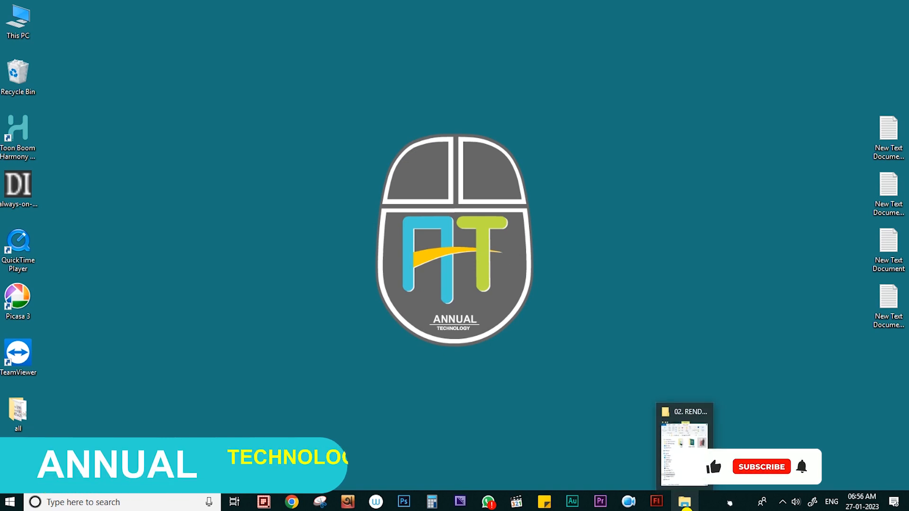
pyautogui.click(684, 453)
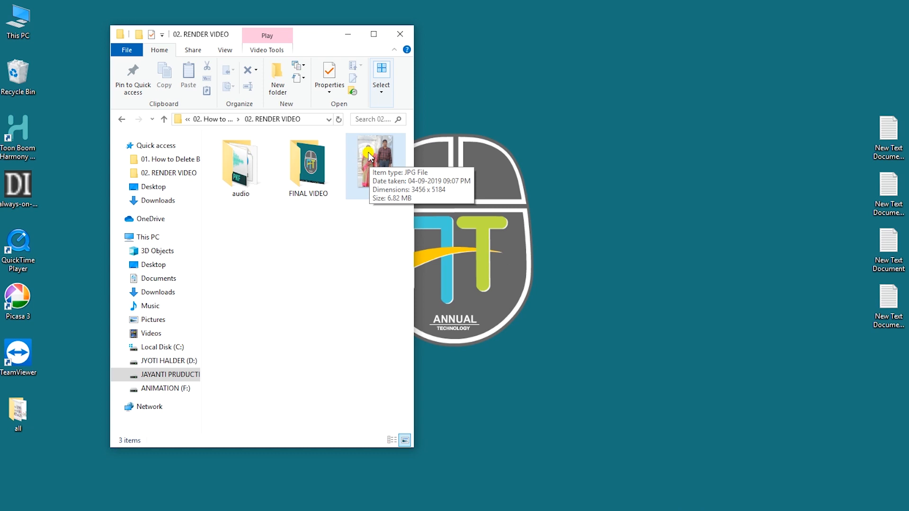
pyautogui.moveTo(365, 156); pyautogui.dragTo(842, 234)
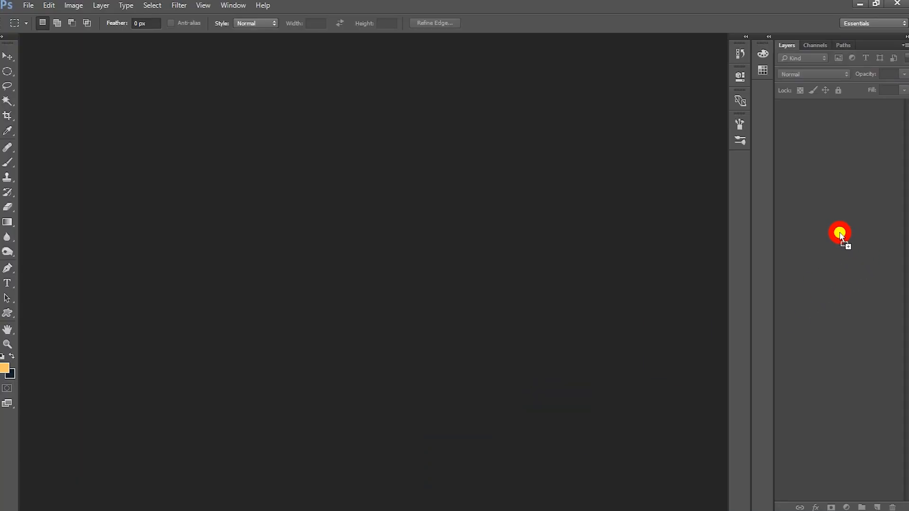
pyautogui.moveTo(833, 228); pyautogui.dragTo(832, 228)
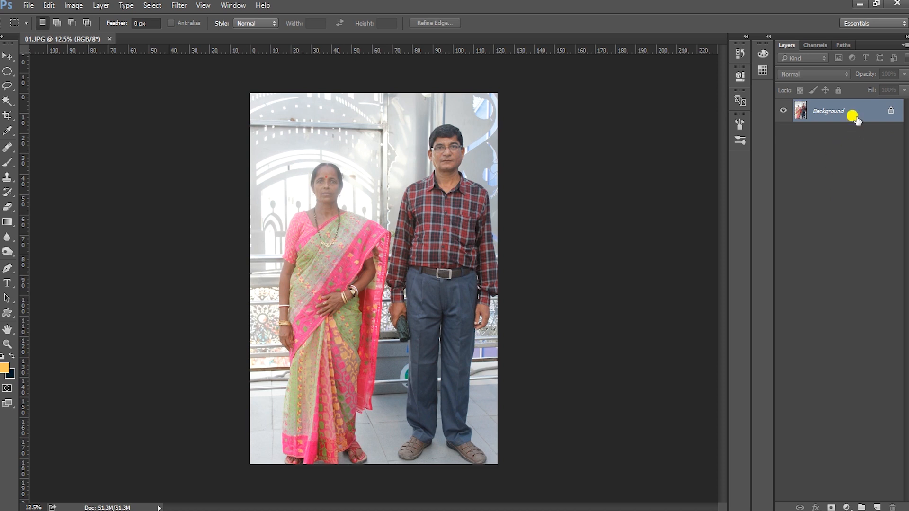
pyautogui.doubleClick(880, 114)
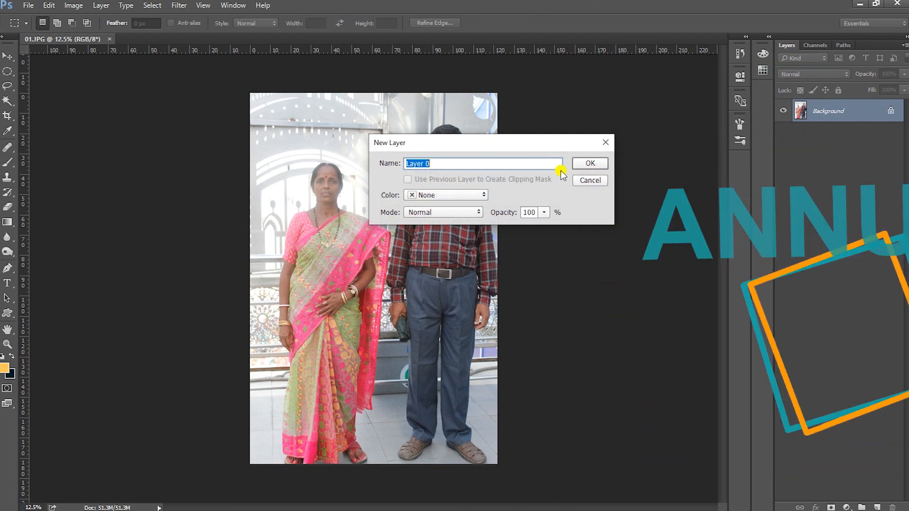
pyautogui.click(590, 163)
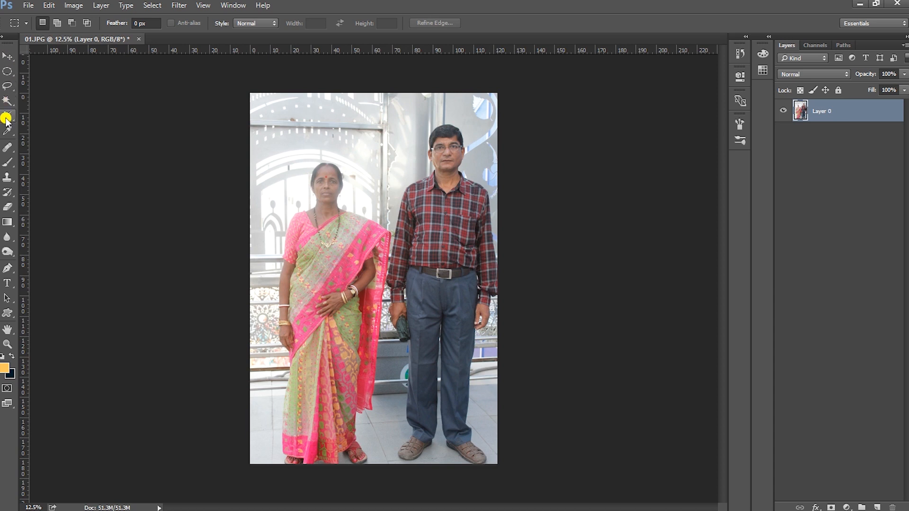
# Step: Set up the Crop tool in W x H x Resolution mode at 38 cm by 48 cm and 82 px/cm
pyautogui.moveTo(6, 119); pyautogui.dragTo(54, 118)
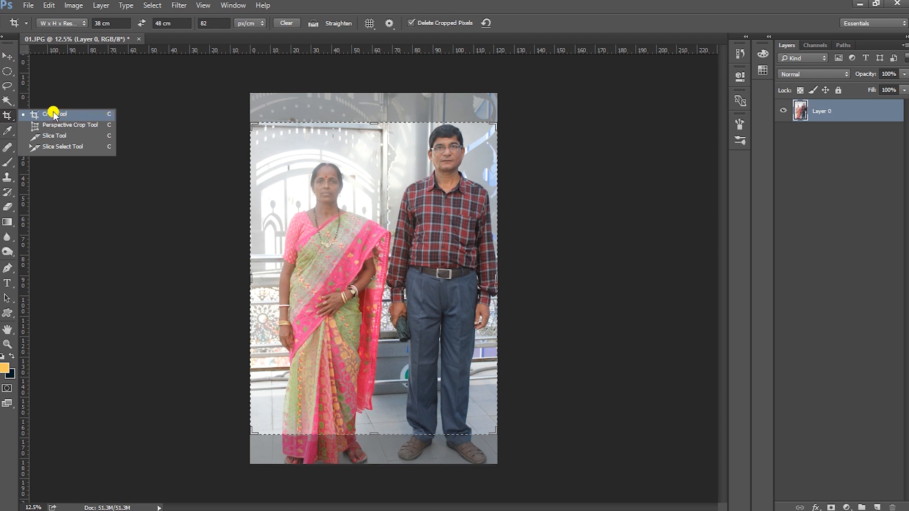
pyautogui.click(54, 114)
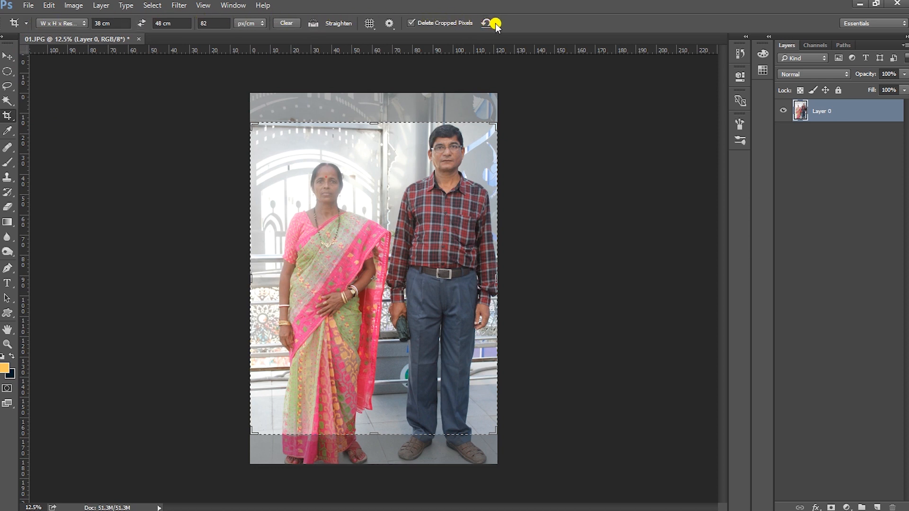
pyautogui.click(79, 26)
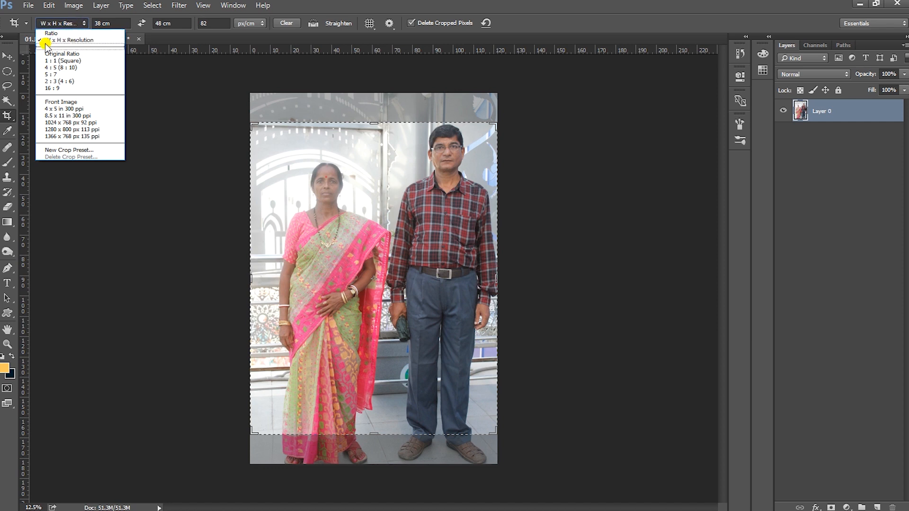
pyautogui.click(73, 41)
pyautogui.doubleClick(101, 23)
pyautogui.press('BackSpace')
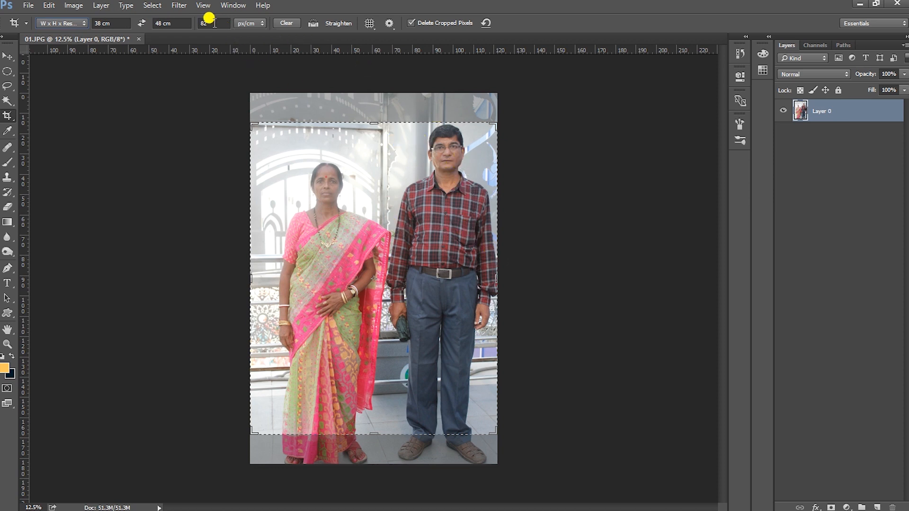
pyautogui.moveTo(214, 24); pyautogui.dragTo(204, 24)
# Step: Crop the photo to the man's head and upper body, centring him in the frame
pyautogui.moveTo(356, 128); pyautogui.dragTo(557, 281)
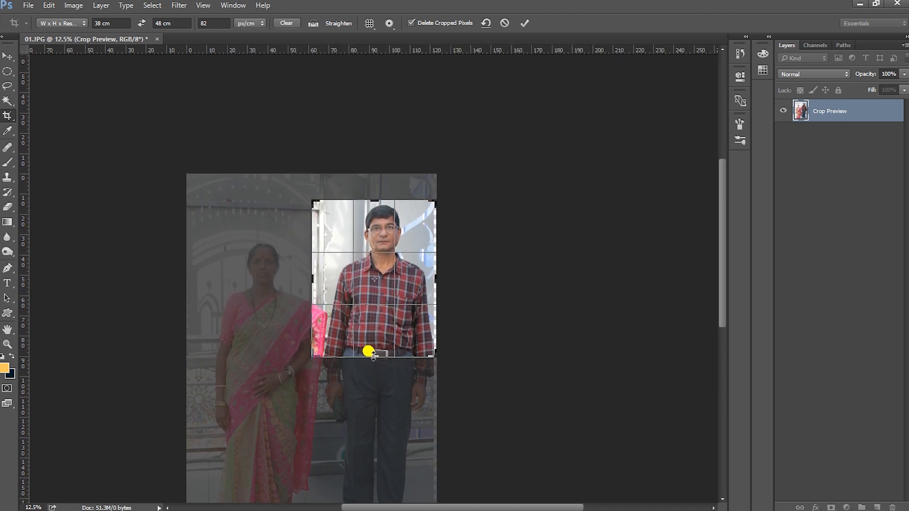
pyautogui.moveTo(365, 355); pyautogui.dragTo(372, 336)
pyautogui.moveTo(386, 287)
pyautogui.mouseDown()
pyautogui.moveTo(377, 282)
pyautogui.moveTo(388, 280)
pyautogui.moveTo(375, 288)
pyautogui.mouseUp()
pyautogui.hotkey('ctrl', 'r')
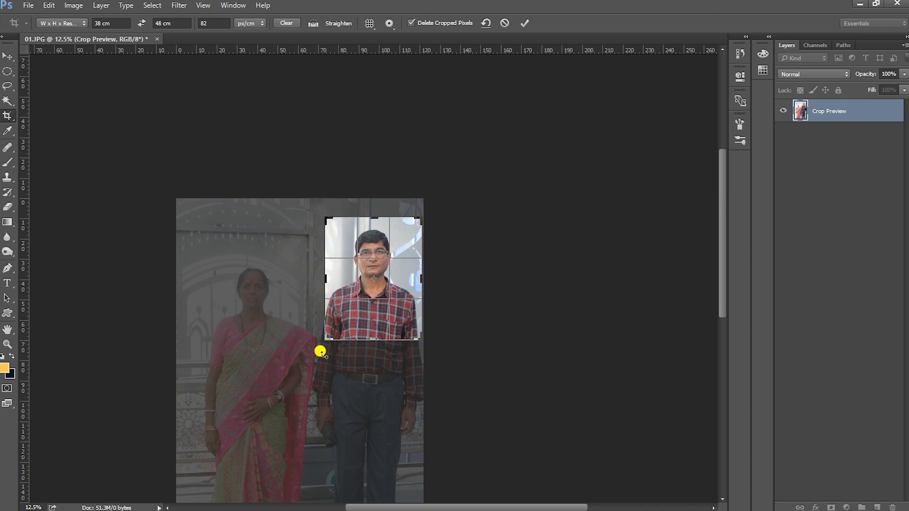
pyautogui.click(524, 22)
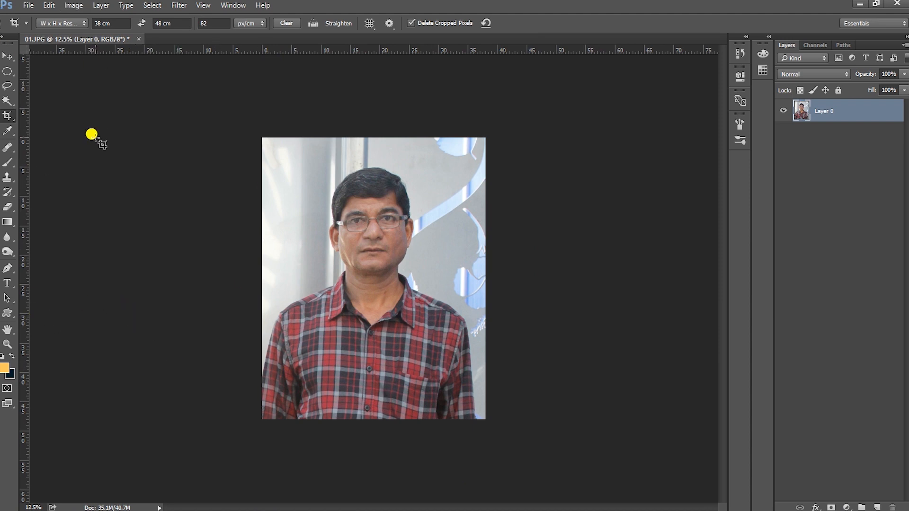
# Step: Open the cropped portrait in Save for Web (Legacy)
pyautogui.click(29, 5)
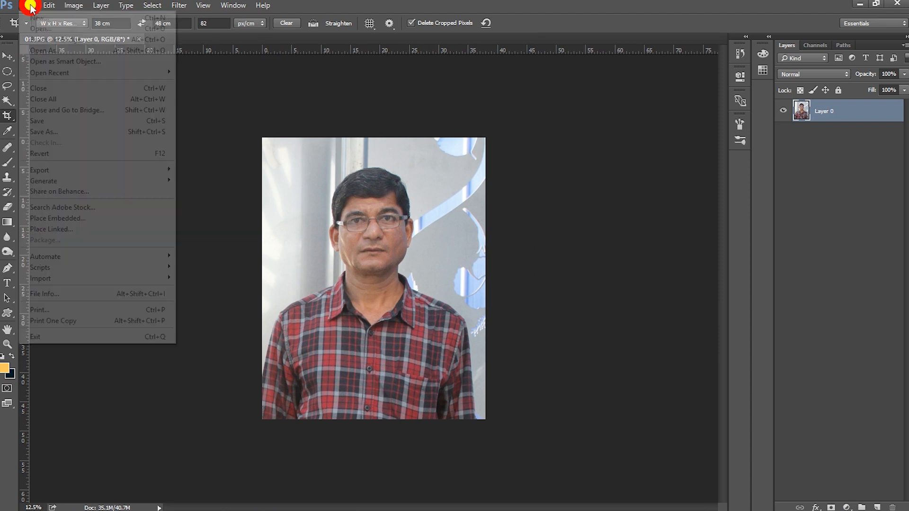
pyautogui.moveTo(89, 172)
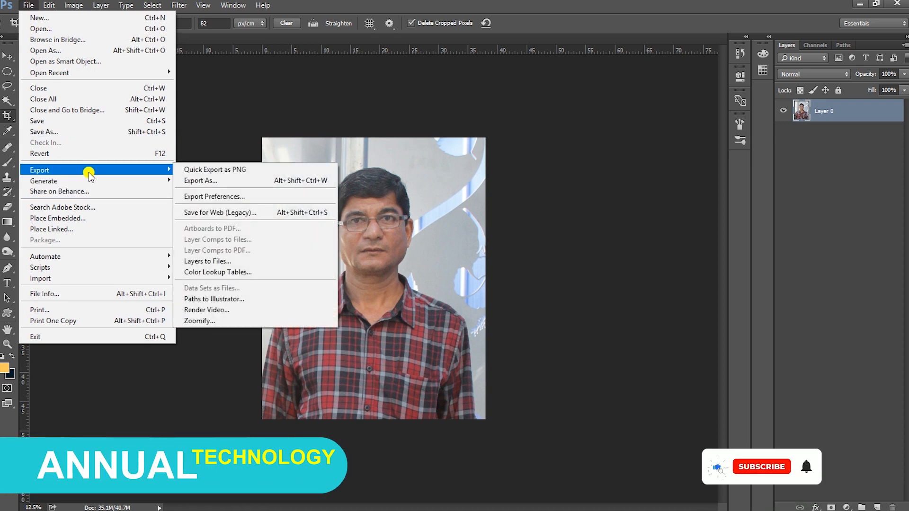
pyautogui.click(232, 213)
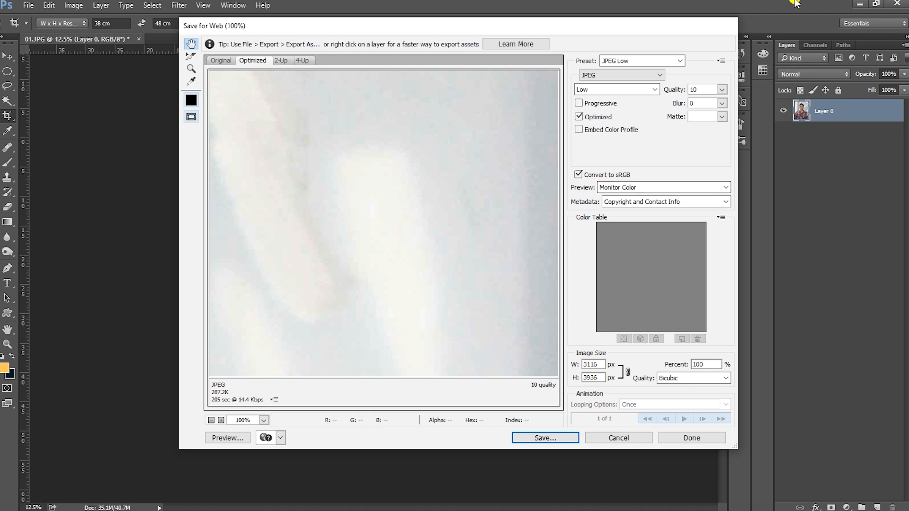
# Step: Inspect the optimized preview of the portrait at several magnifications, ending with the whole image at 12.5%
pyautogui.click(212, 421)
pyautogui.click(211, 420)
pyautogui.click(211, 421)
pyautogui.click(211, 421)
pyautogui.click(211, 420)
pyautogui.click(211, 420)
pyautogui.click(211, 420)
pyautogui.click(212, 421)
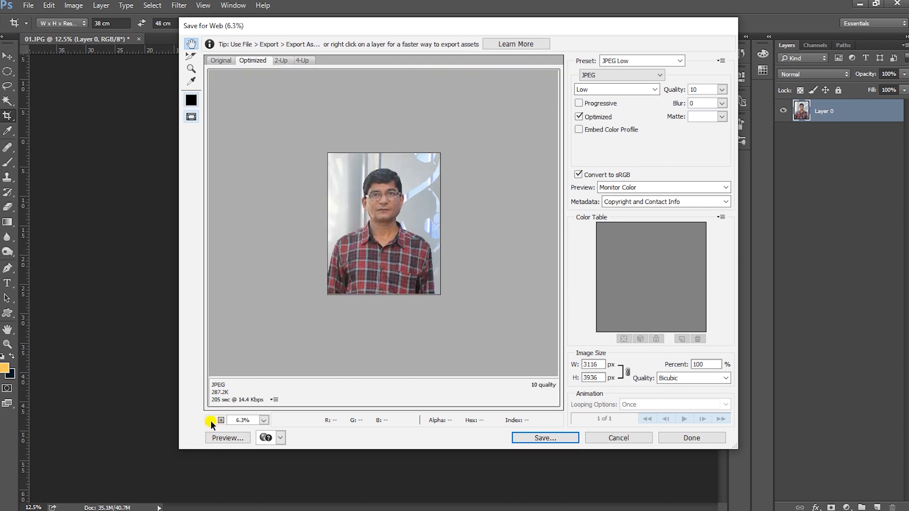
pyautogui.click(221, 420)
pyautogui.click(221, 420)
pyautogui.click(221, 420)
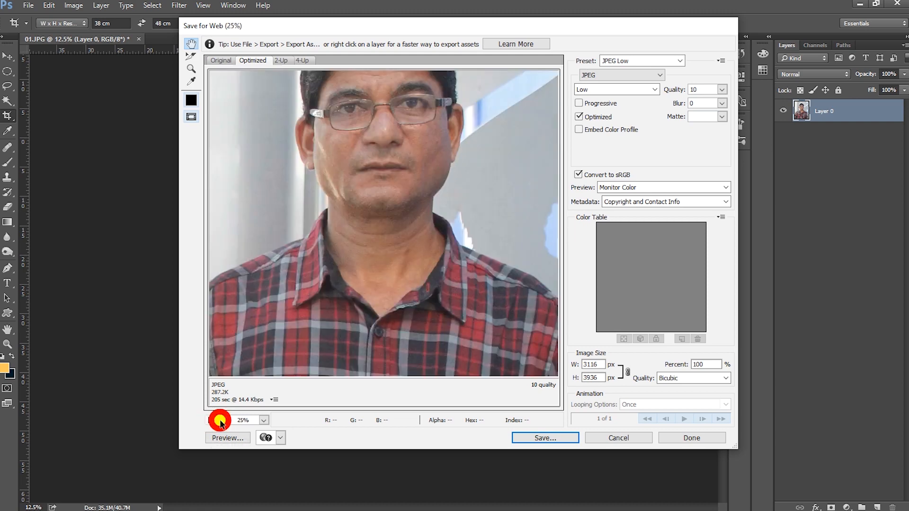
pyautogui.click(221, 420)
pyautogui.click(221, 420)
pyautogui.click(221, 420)
pyautogui.click(221, 420)
pyautogui.click(209, 420)
pyautogui.click(210, 420)
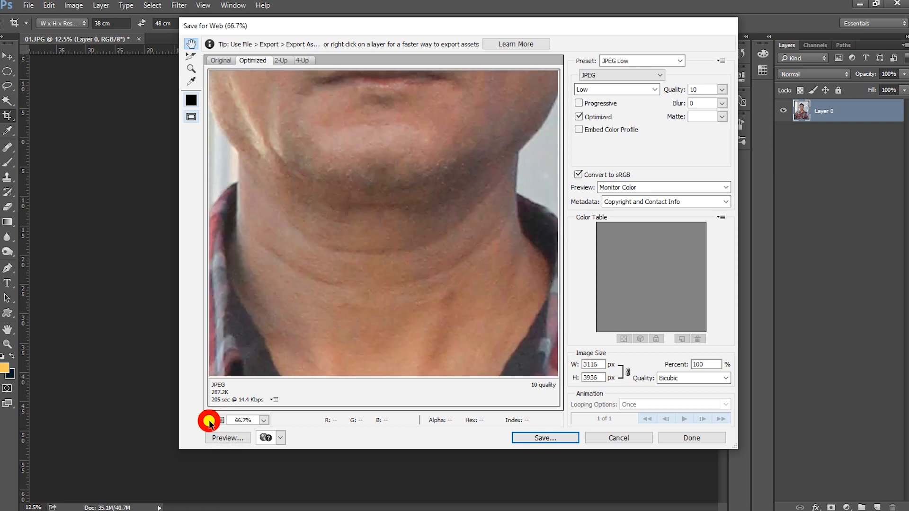
pyautogui.click(209, 420)
pyautogui.click(209, 420)
pyautogui.click(209, 420)
pyautogui.click(210, 420)
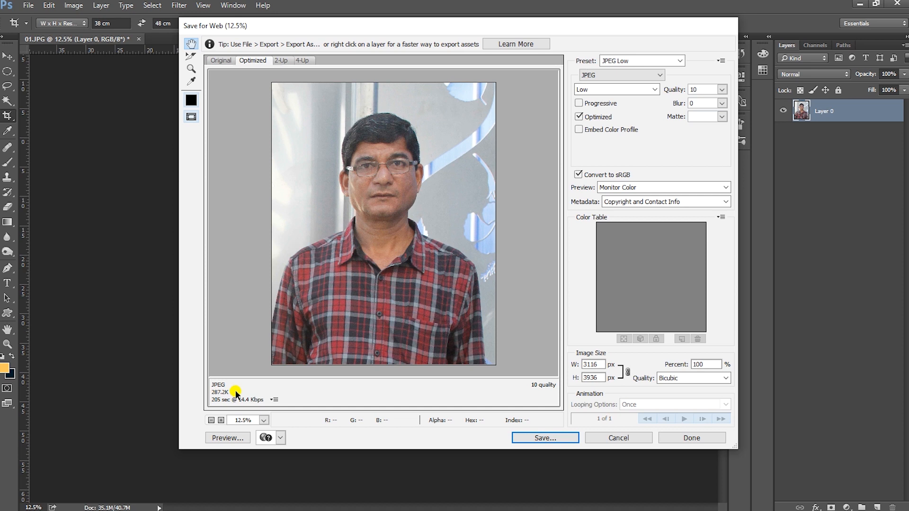
# Step: Choose the JPEG Medium preset for the export, with JPEG format, Medium compression quality and a quality value of 30
pyautogui.click(638, 61)
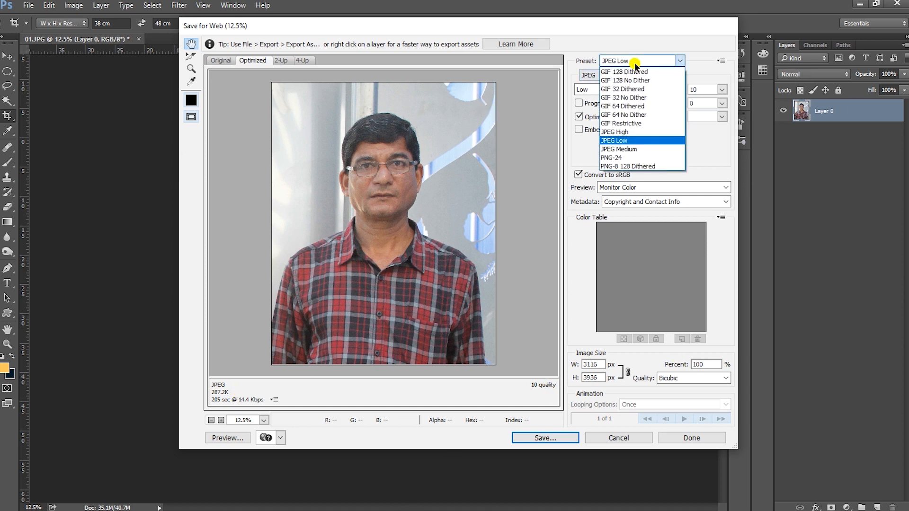
pyautogui.click(627, 149)
pyautogui.click(611, 75)
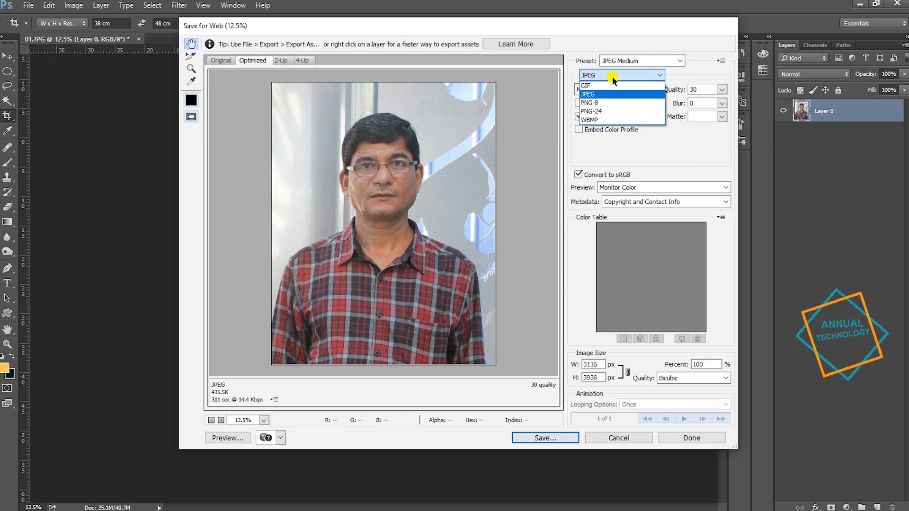
pyautogui.click(610, 94)
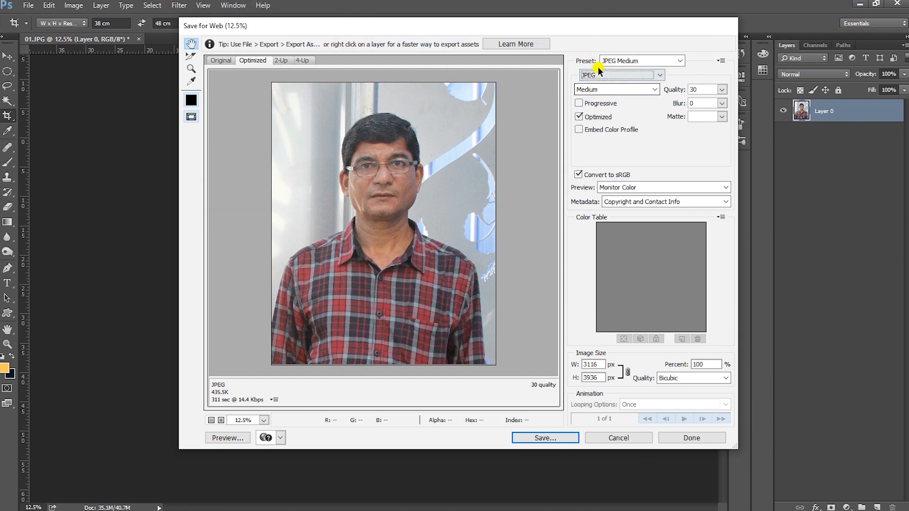
pyautogui.click(618, 91)
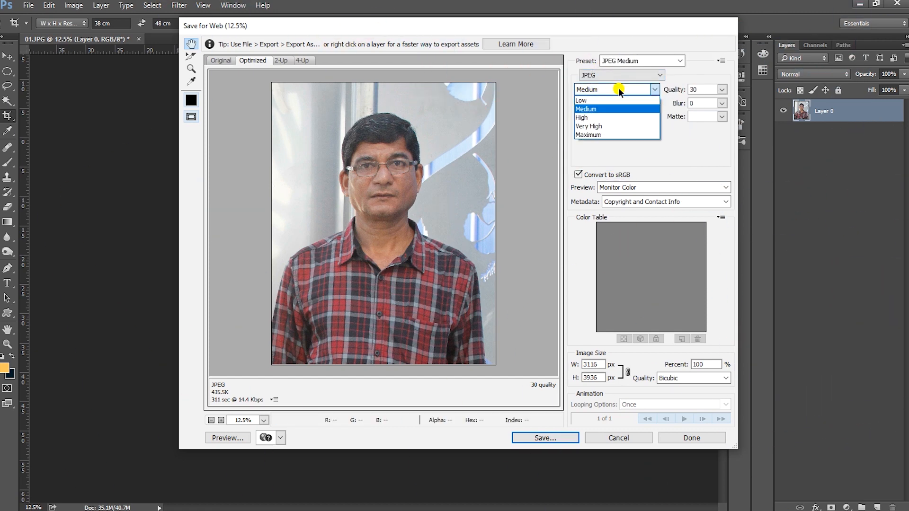
pyautogui.click(588, 110)
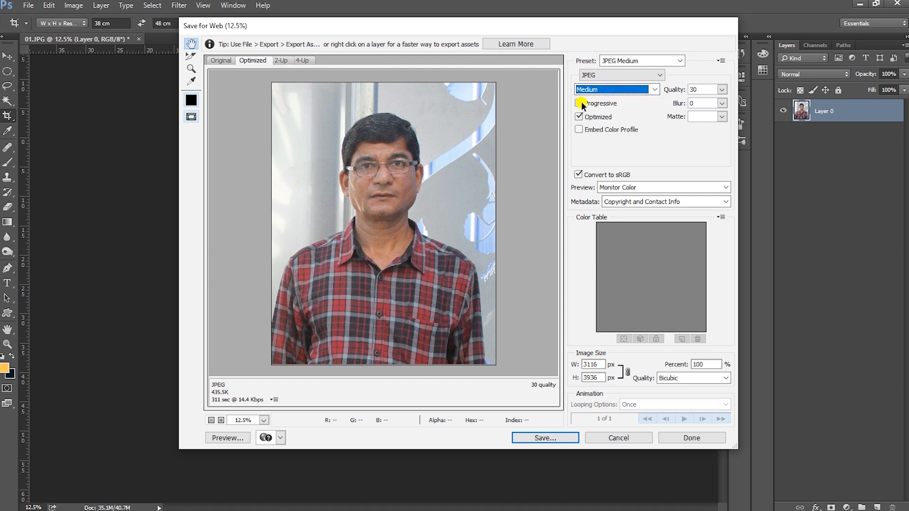
pyautogui.click(721, 89)
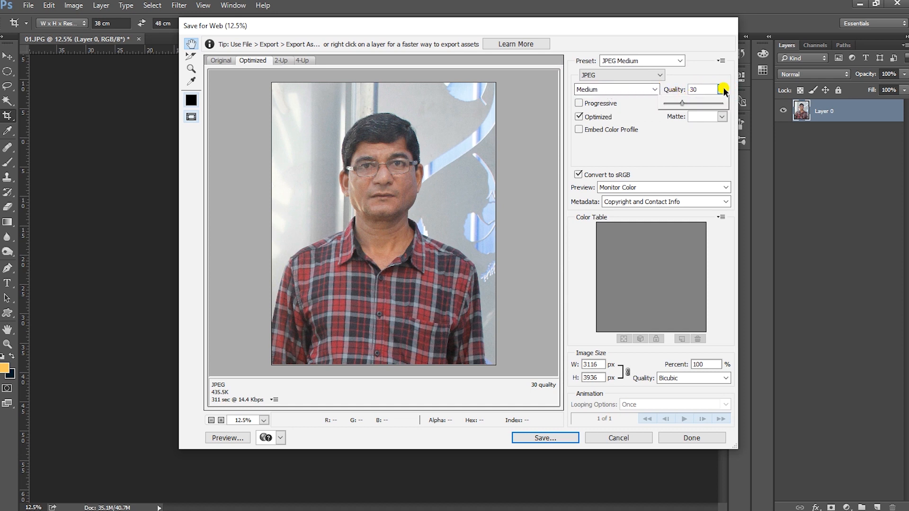
pyautogui.click(693, 46)
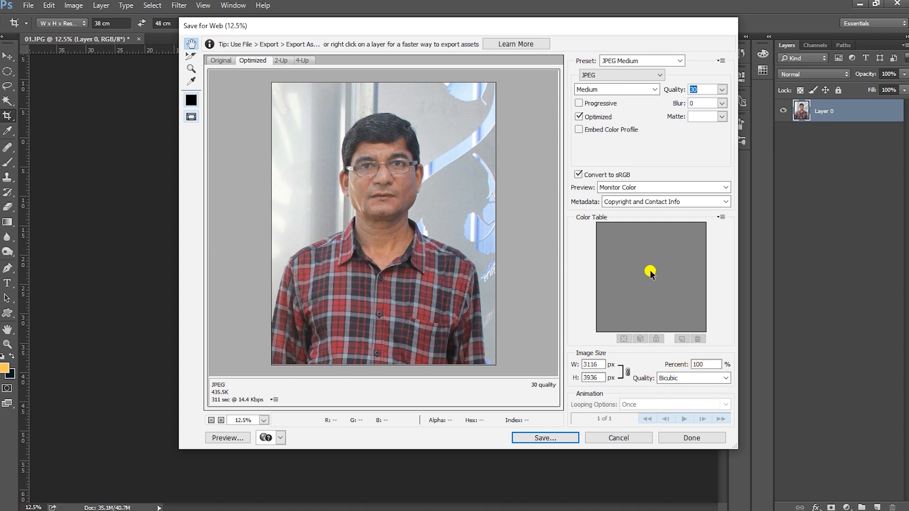
# Step: Set the export image scale to 50 percent
pyautogui.moveTo(709, 363); pyautogui.dragTo(686, 368)
pyautogui.write('50')
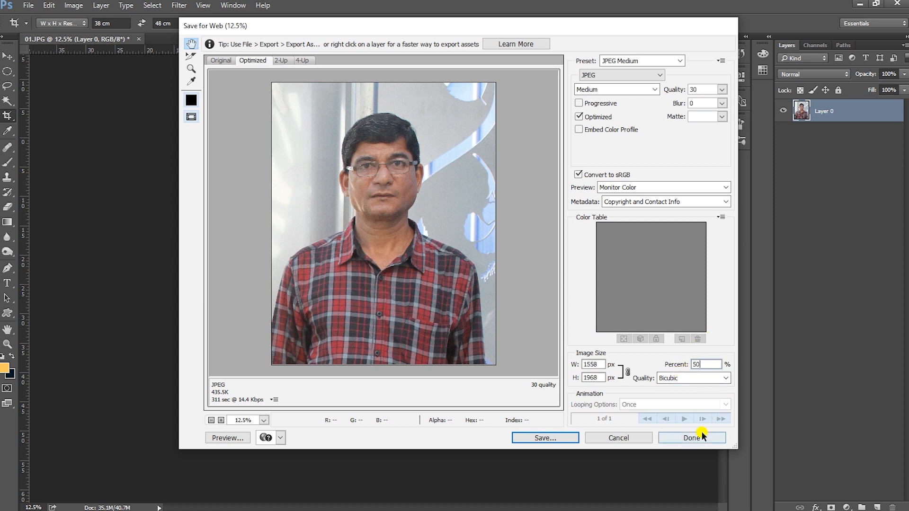
# Step: Try export image scales of 30 percent and 20 percent to compare the resulting file sizes
pyautogui.click(695, 337)
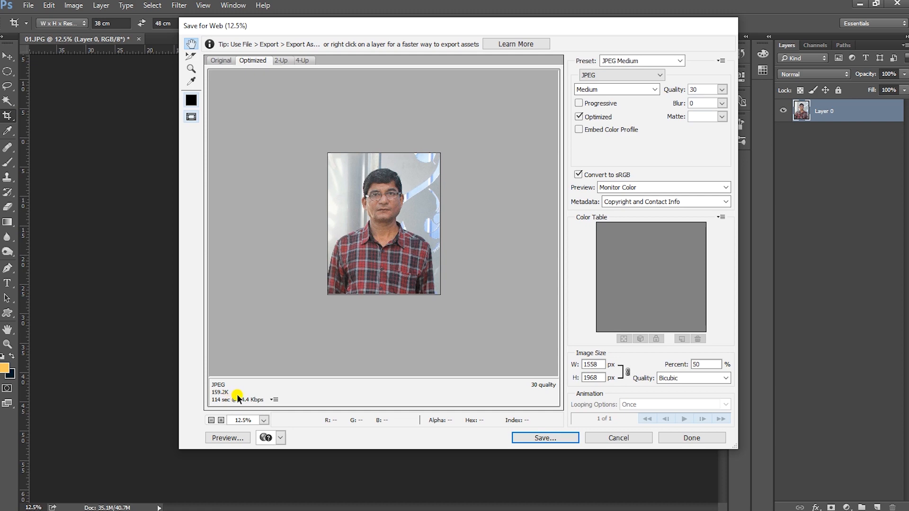
pyautogui.click(705, 364)
pyautogui.write('30')
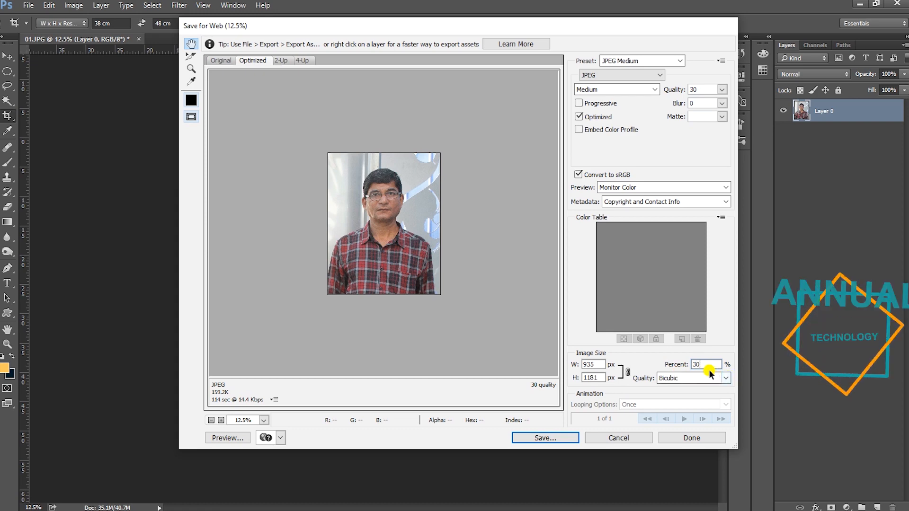
pyautogui.click(348, 354)
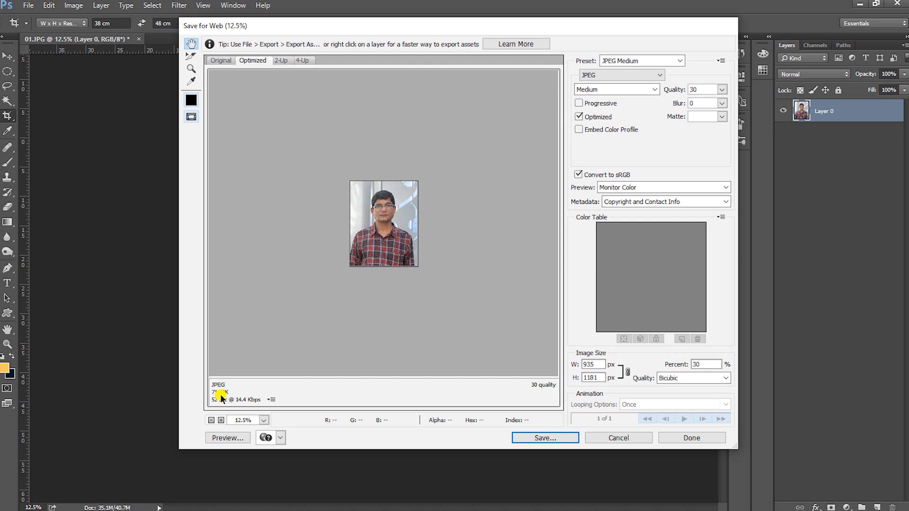
pyautogui.click(706, 364)
pyautogui.write('2')
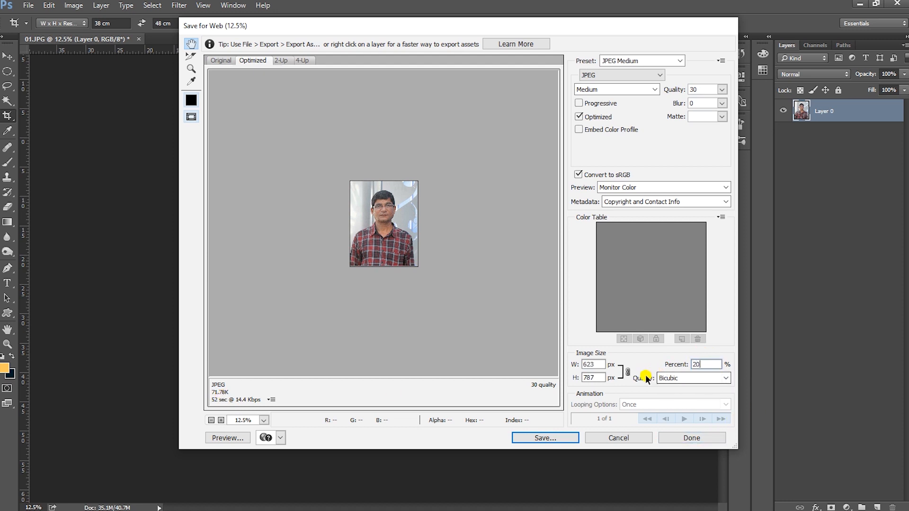
pyautogui.write('0')
pyautogui.press('Return')
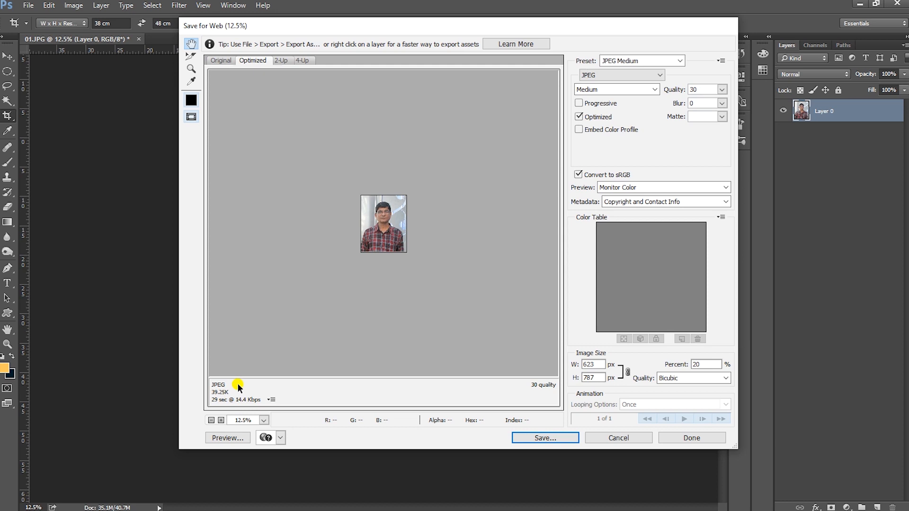
# Step: Set the export image scale to 10 percent
pyautogui.moveTo(713, 364); pyautogui.dragTo(692, 371)
pyautogui.write('10')
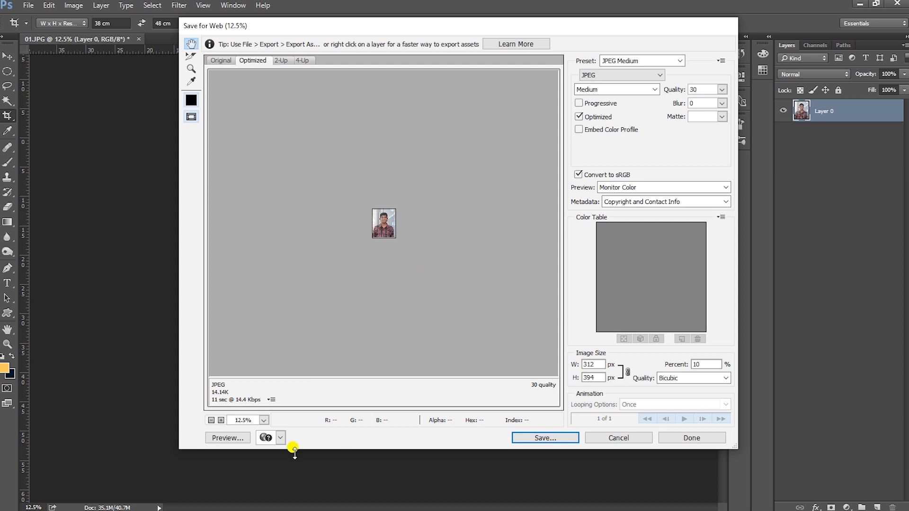
# Step: Inspect the optimized preview of the reduced portrait at magnifications up to 200%, ending at 66.7%
pyautogui.click(220, 420)
pyautogui.click(221, 420)
pyautogui.click(221, 421)
pyautogui.click(220, 421)
pyautogui.click(220, 421)
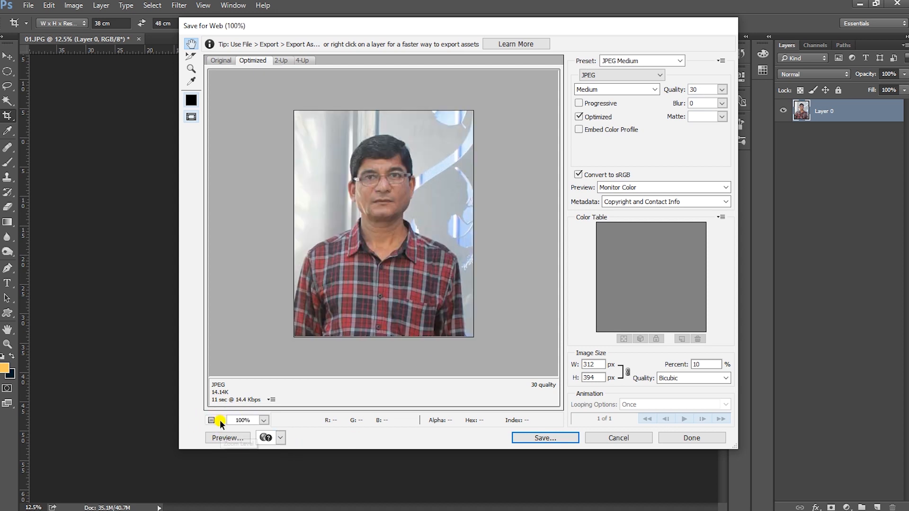
pyautogui.click(211, 420)
pyautogui.click(211, 420)
pyautogui.click(211, 420)
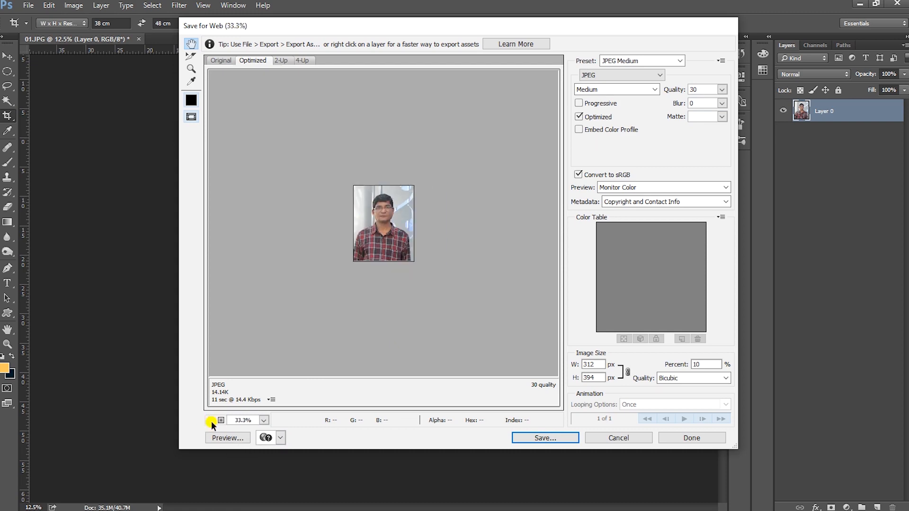
pyautogui.click(221, 420)
pyautogui.click(221, 421)
pyautogui.click(220, 420)
pyautogui.click(221, 420)
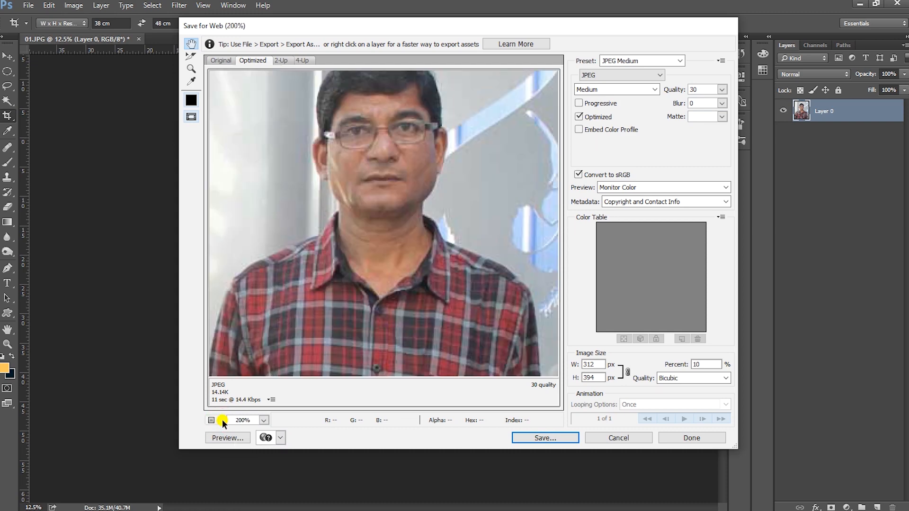
pyautogui.click(211, 420)
pyautogui.click(212, 420)
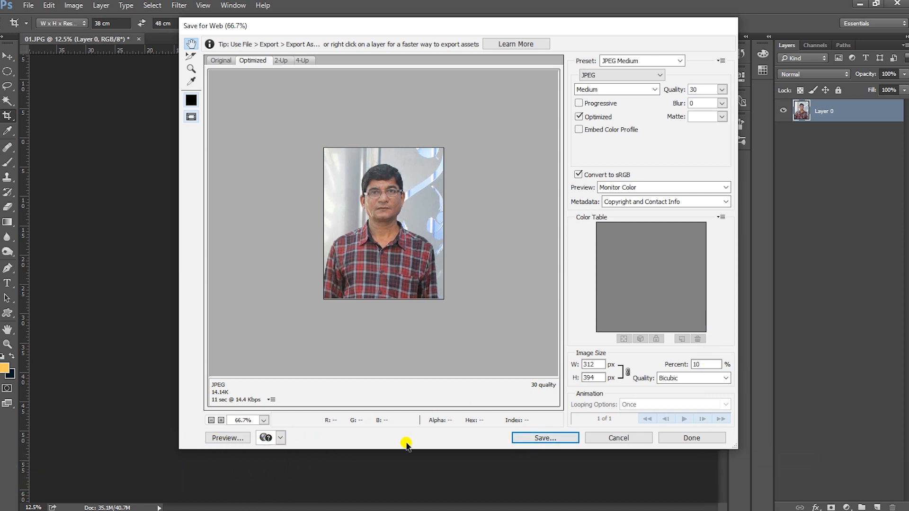
# Step: Save the optimized portrait to the Desktop as an image only, using the man's first name as the file name
pyautogui.click(539, 439)
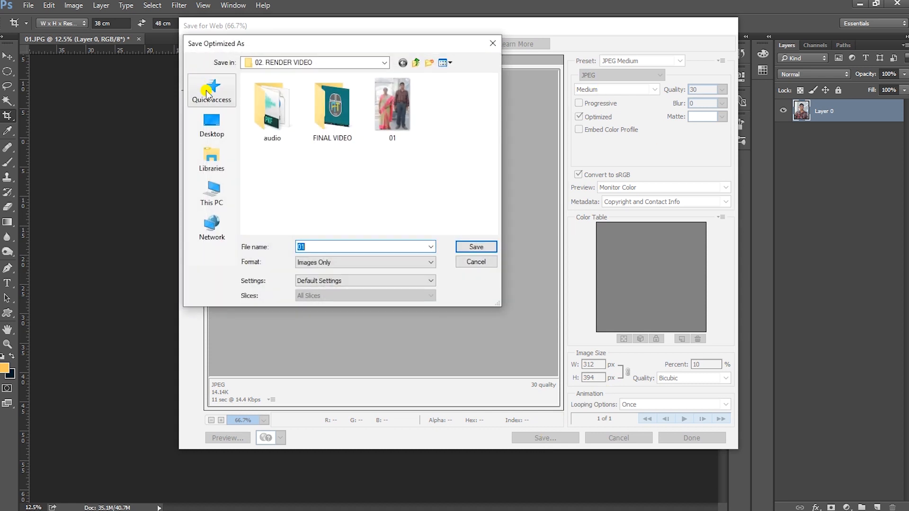
pyautogui.click(222, 131)
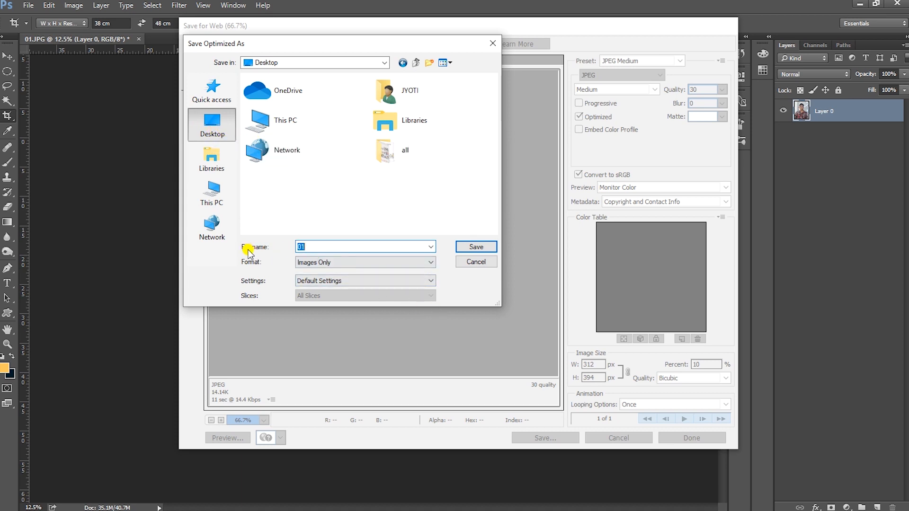
pyautogui.click(312, 243)
pyautogui.doubleClick(313, 243)
pyautogui.write('as')
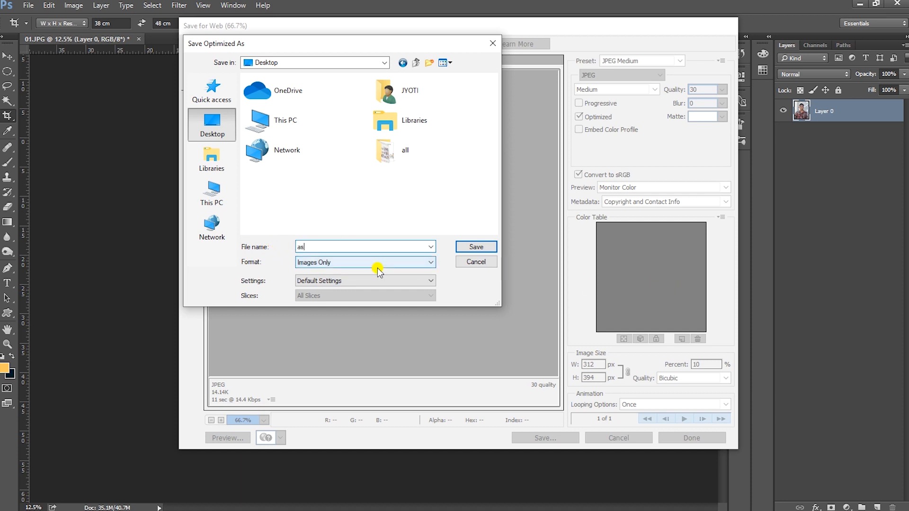
pyautogui.press('BackSpace')
pyautogui.click(478, 247)
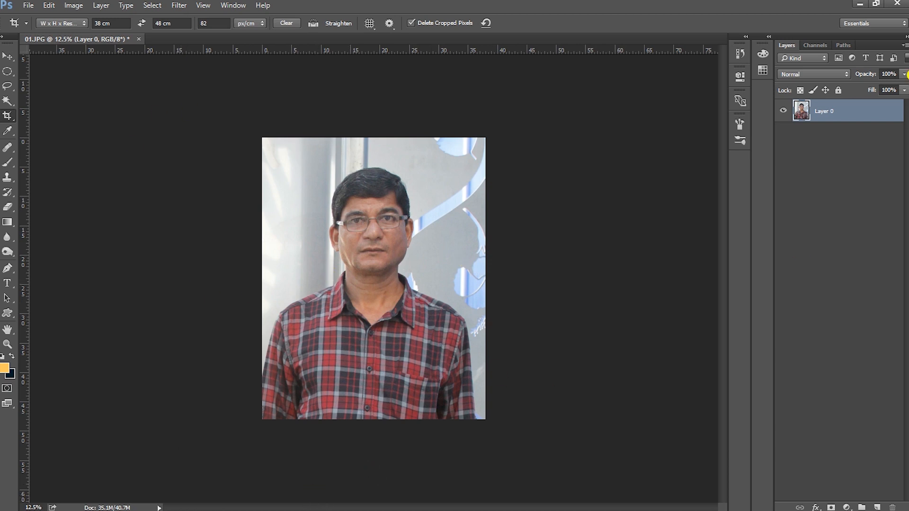
# Step: Switch to the Windows desktop and view the exported portrait's file properties, placing them beside the folder window to check the file size
pyautogui.click(863, 5)
pyautogui.moveTo(213, 41); pyautogui.dragTo(327, 66)
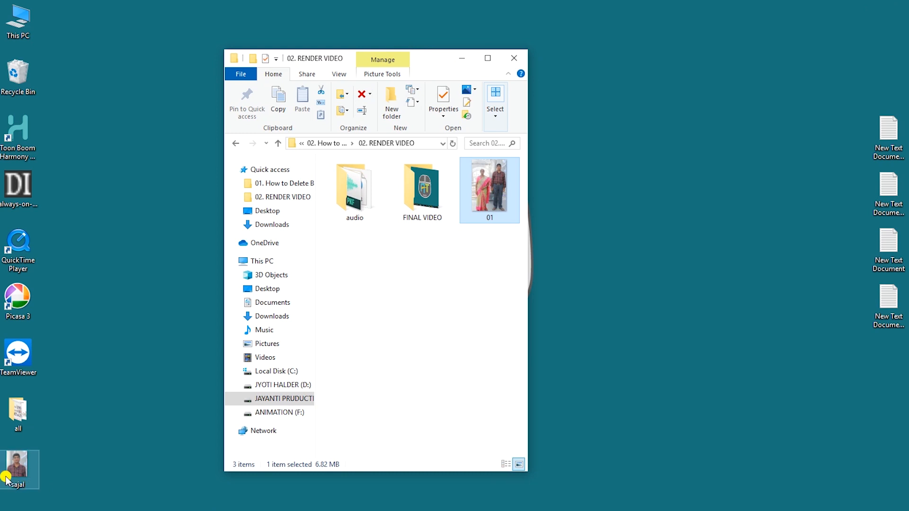
pyautogui.click(57, 468)
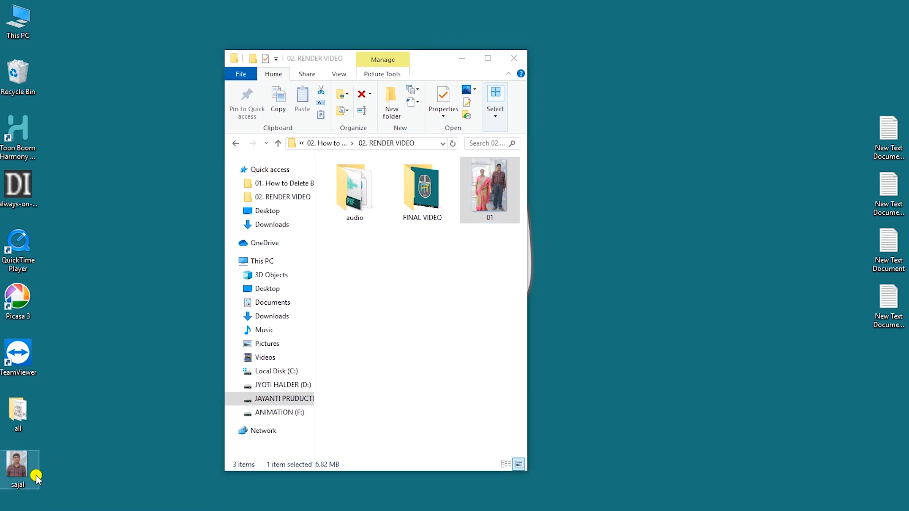
pyautogui.moveTo(36, 479)
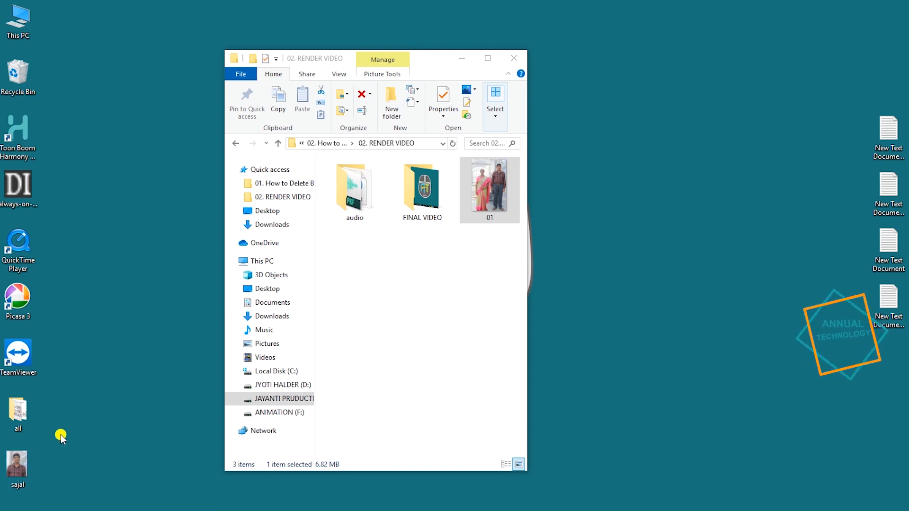
pyautogui.rightClick(15, 464)
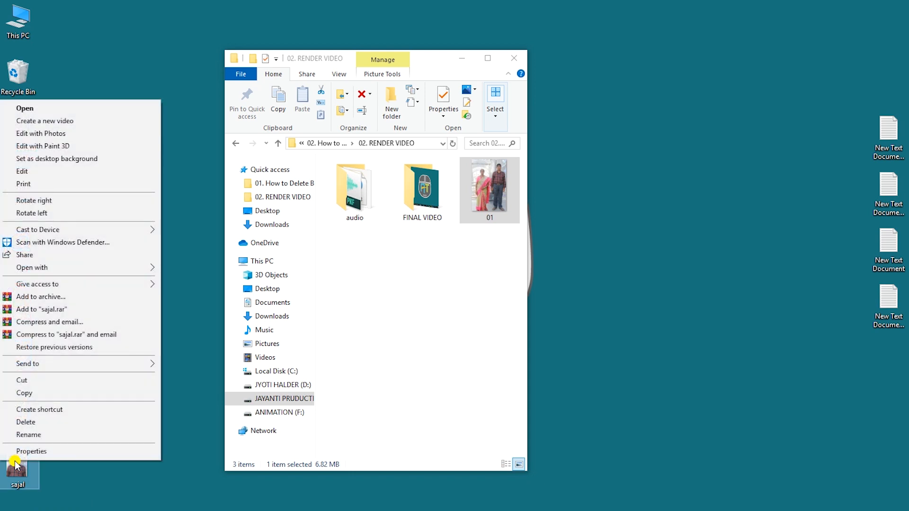
pyautogui.click(27, 452)
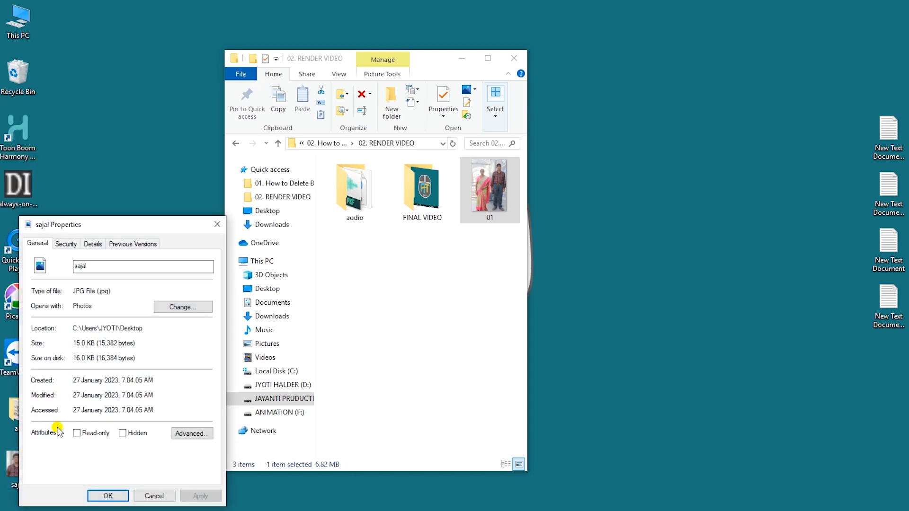
pyautogui.moveTo(123, 225); pyautogui.dragTo(666, 112)
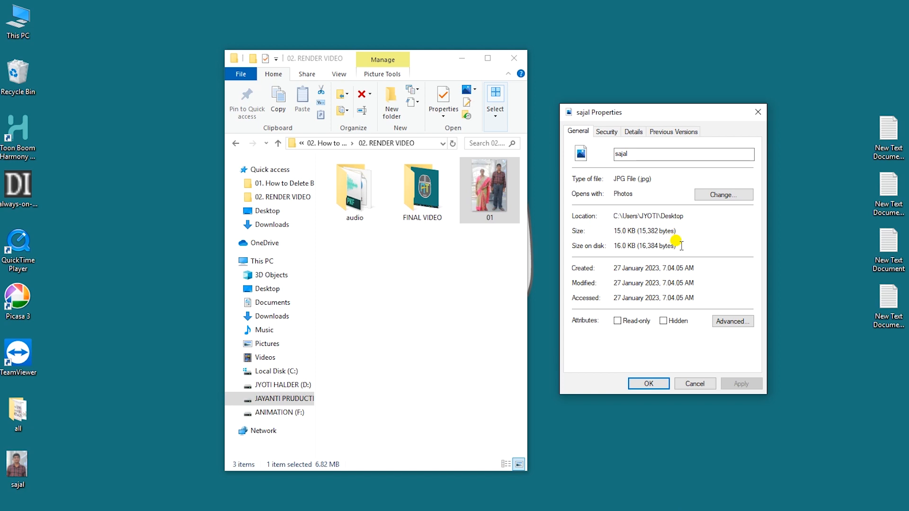
# Step: View the file properties of original photo 01 next to the exported portrait's to compare sizes, and close both properties windows
pyautogui.rightClick(490, 186)
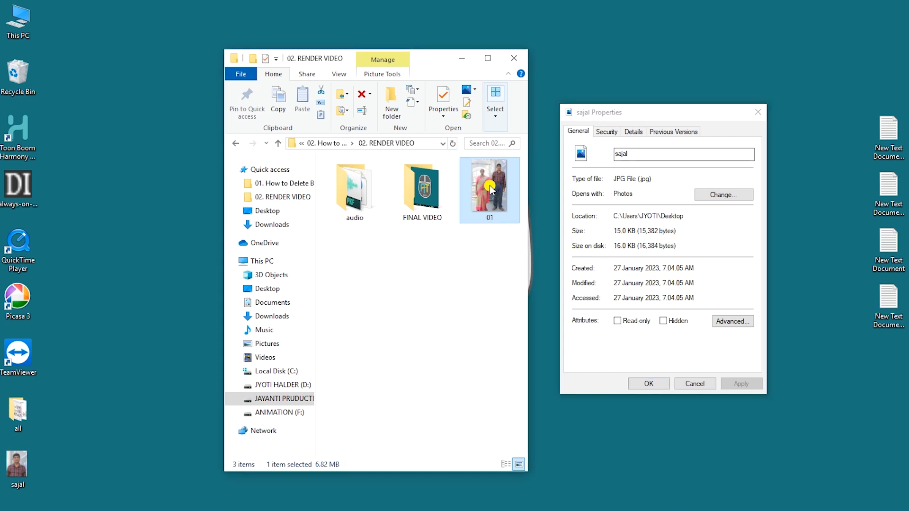
pyautogui.click(380, 504)
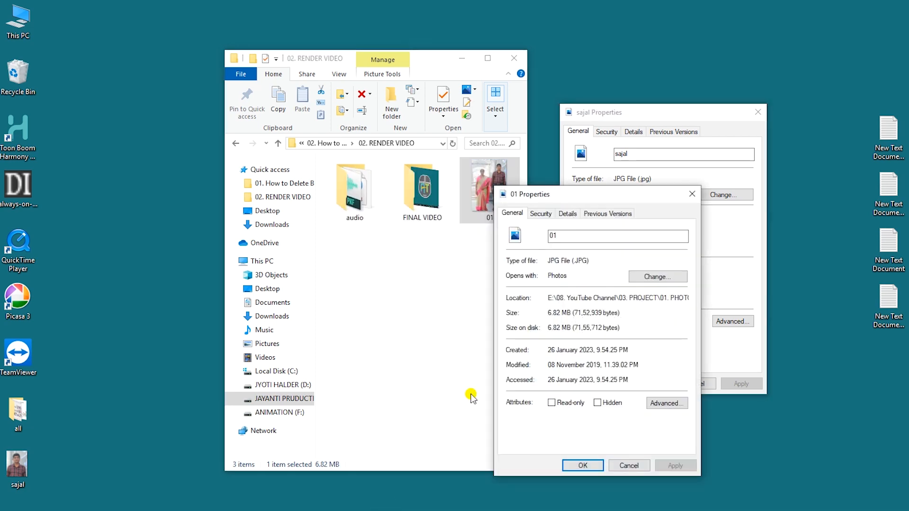
pyautogui.moveTo(609, 202); pyautogui.dragTo(433, 181)
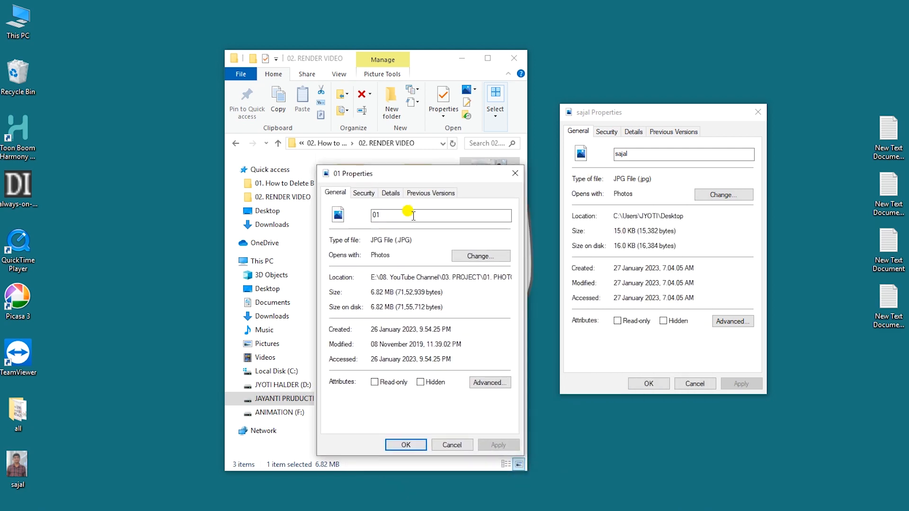
pyautogui.click(515, 173)
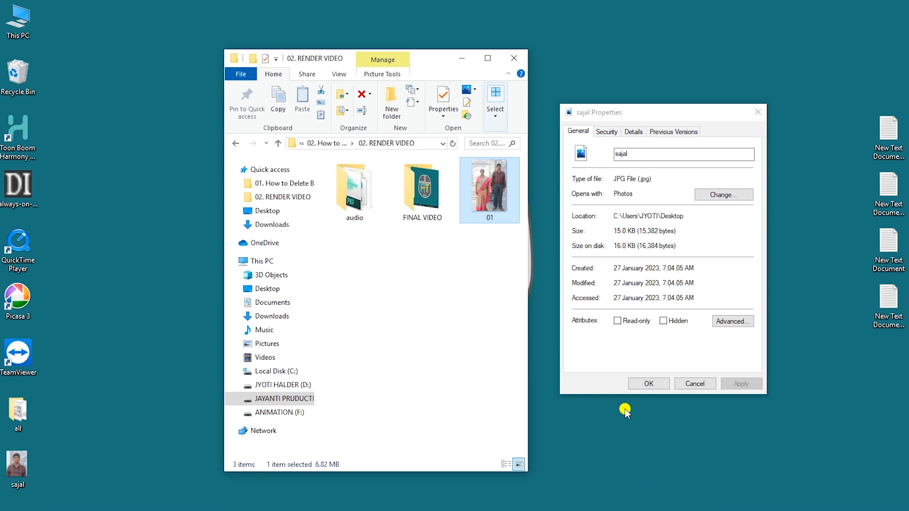
pyautogui.click(760, 113)
pyautogui.click(760, 114)
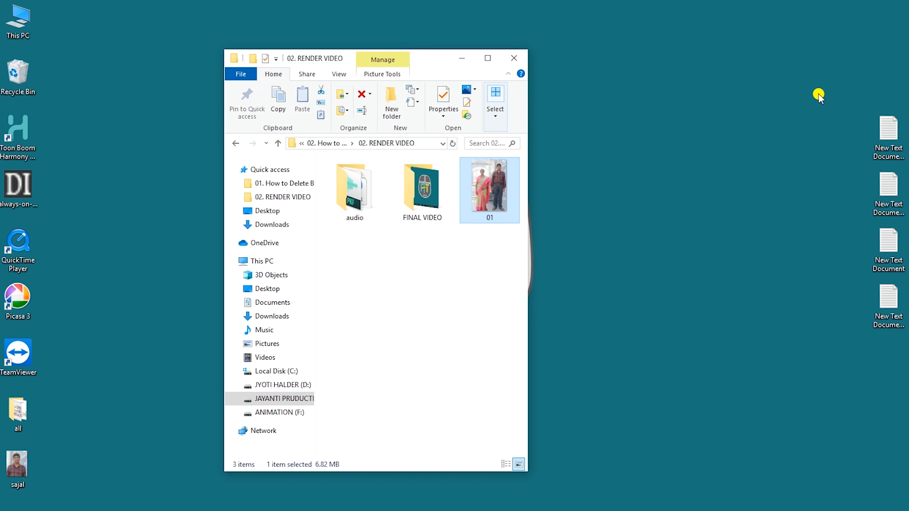